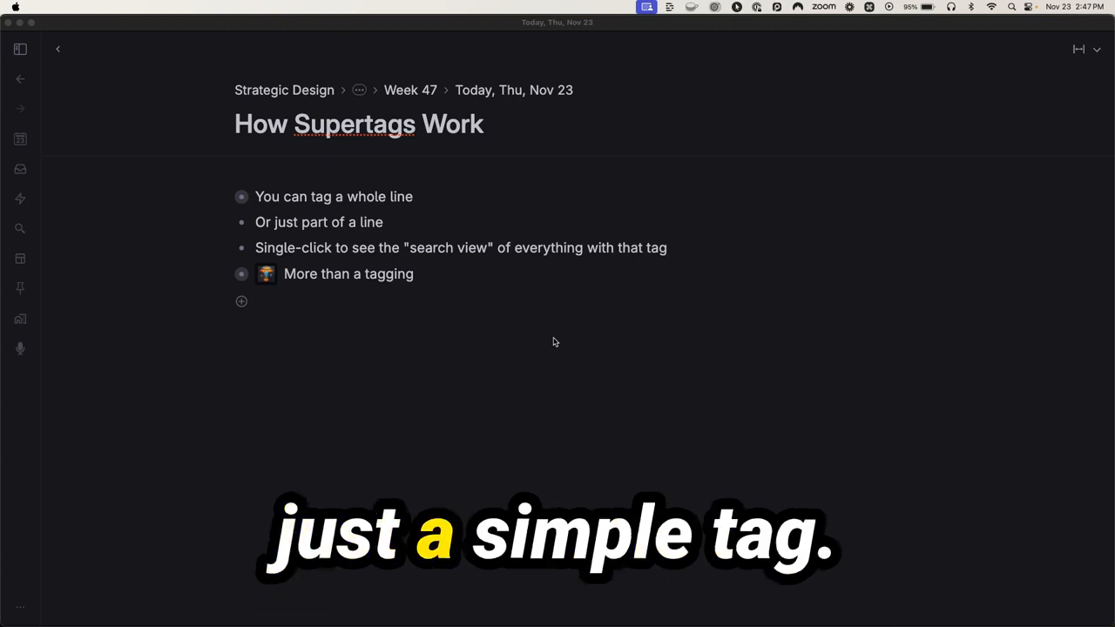
# Tag the line "You can tag a whole line" with the #note supertag
pyautogui.click(551, 341)
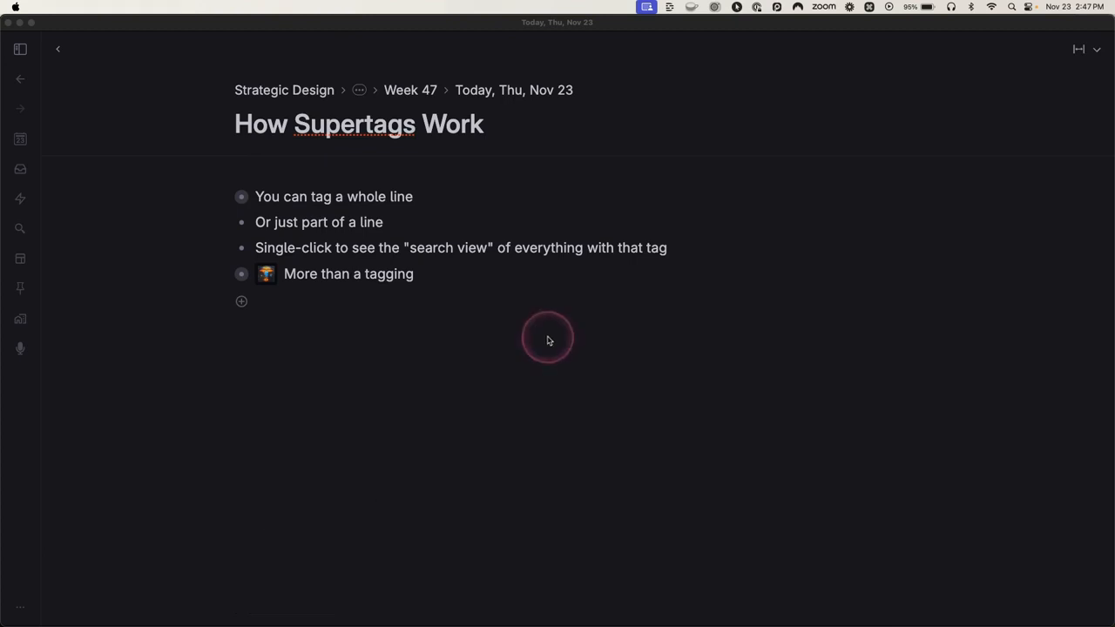
pyautogui.click(446, 199)
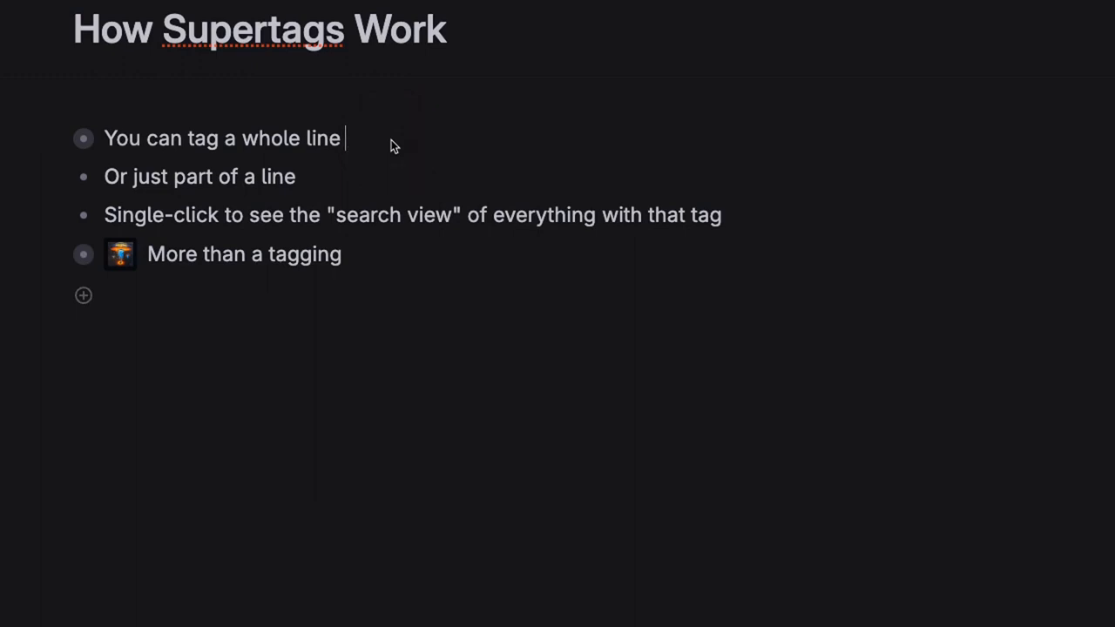
pyautogui.write('#note')
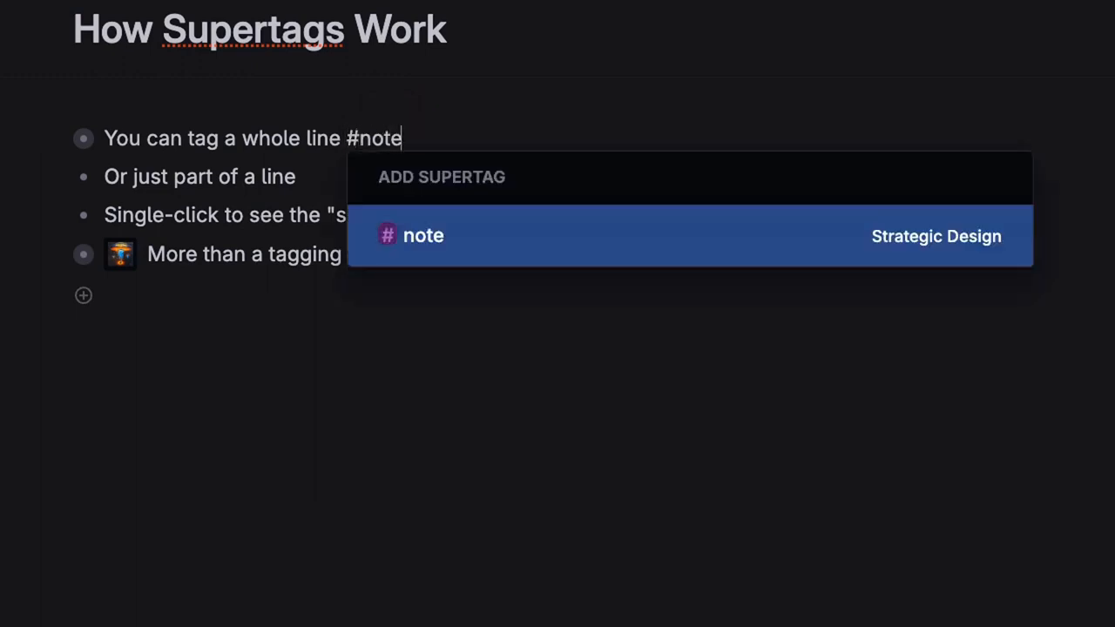
pyautogui.press('Return')
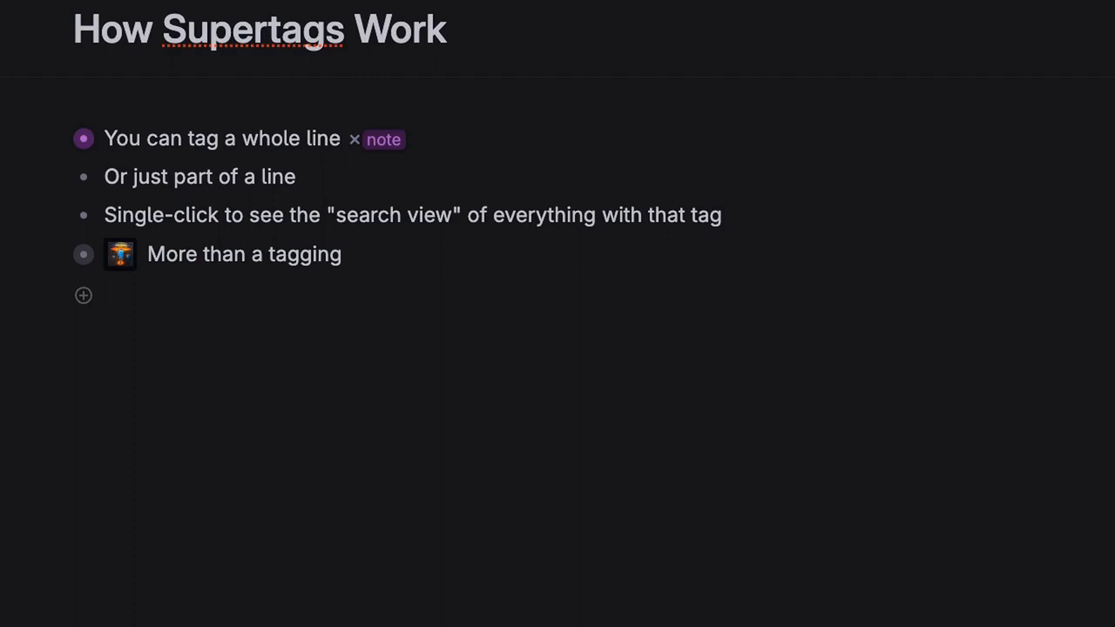
# Select "just part" in the second line and apply the supertag "new" to that text only
pyautogui.moveTo(133, 177); pyautogui.dragTo(213, 177)
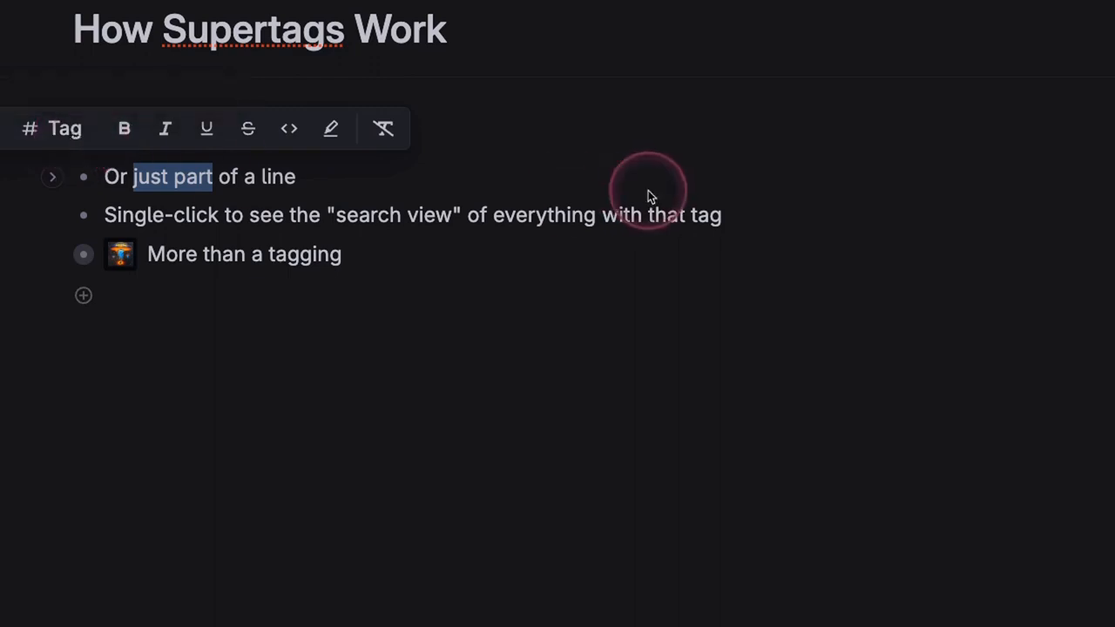
pyautogui.press('#')
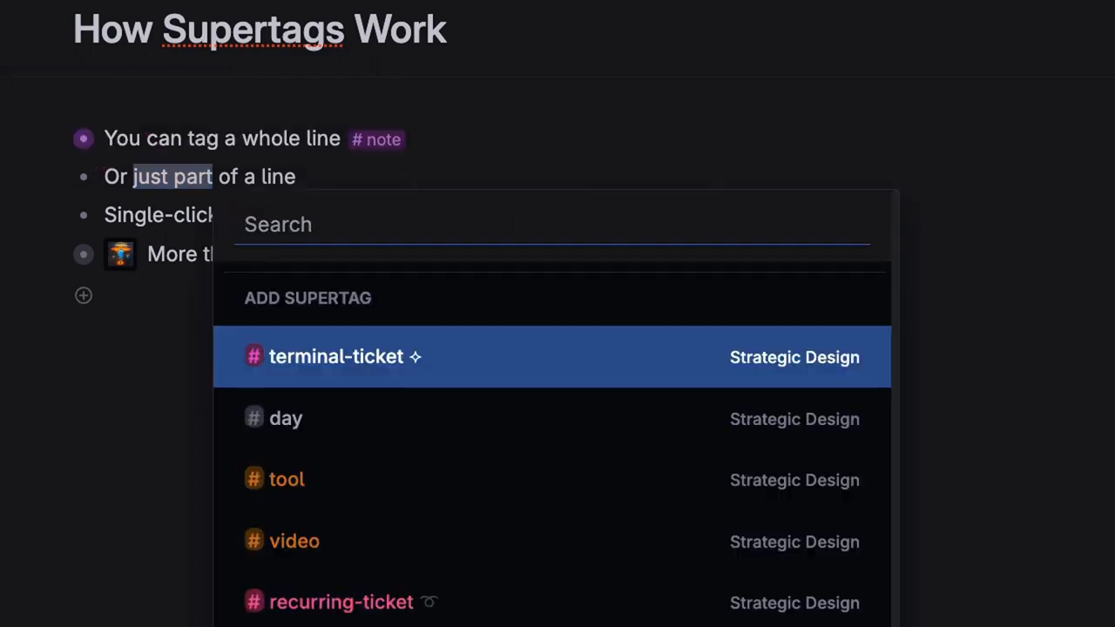
pyautogui.write('new')
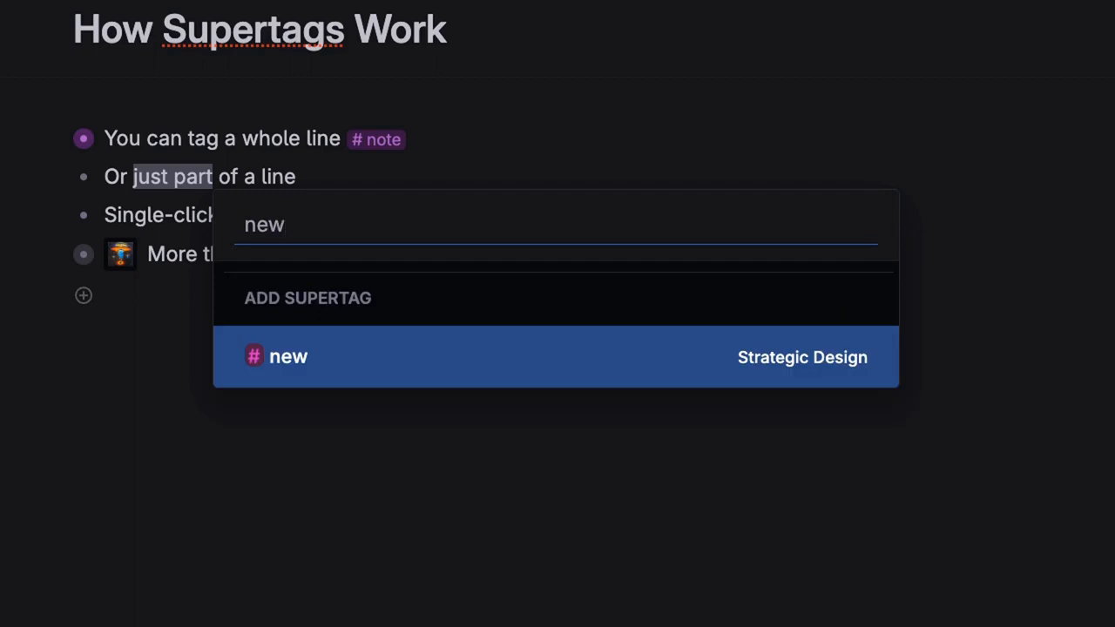
pyautogui.press('Return')
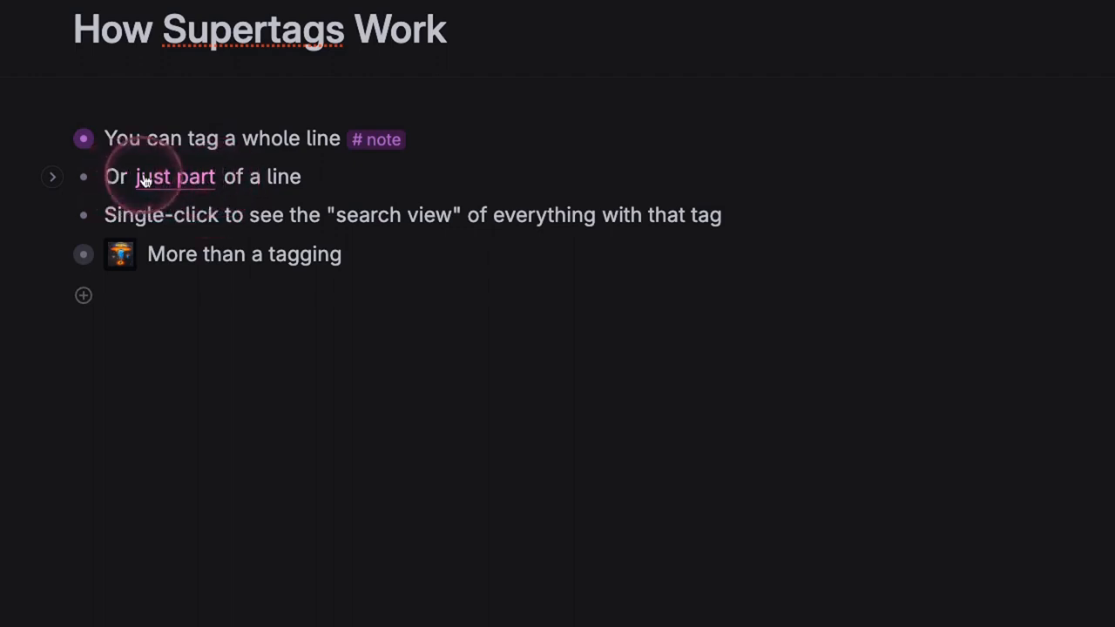
# Remove the #note tag from the line "You can tag a whole line"
pyautogui.click(193, 181)
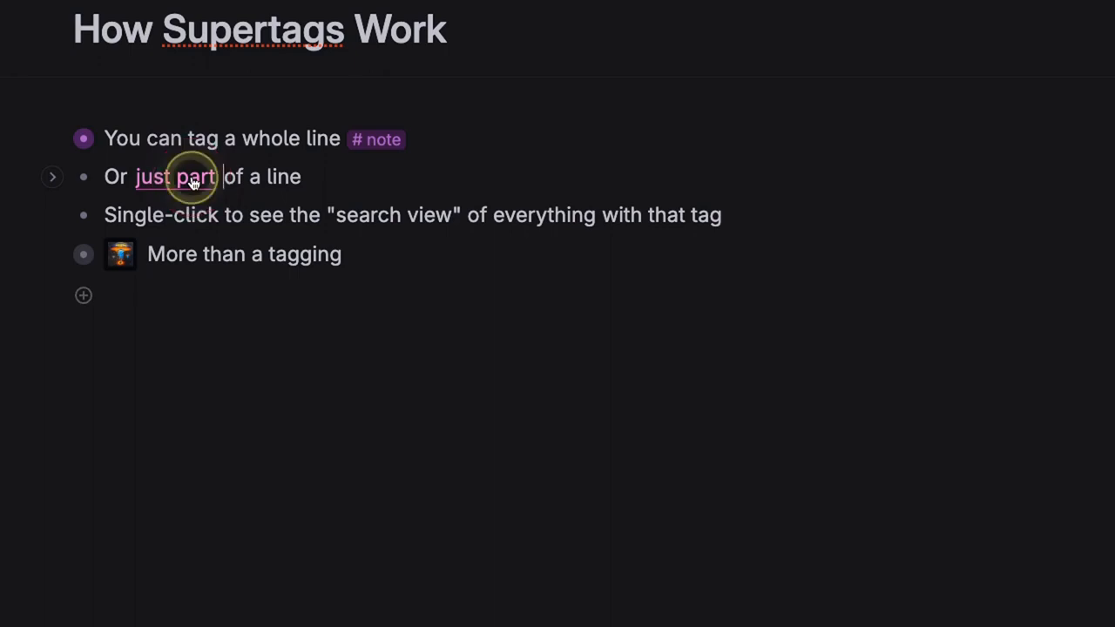
pyautogui.click(23, 131)
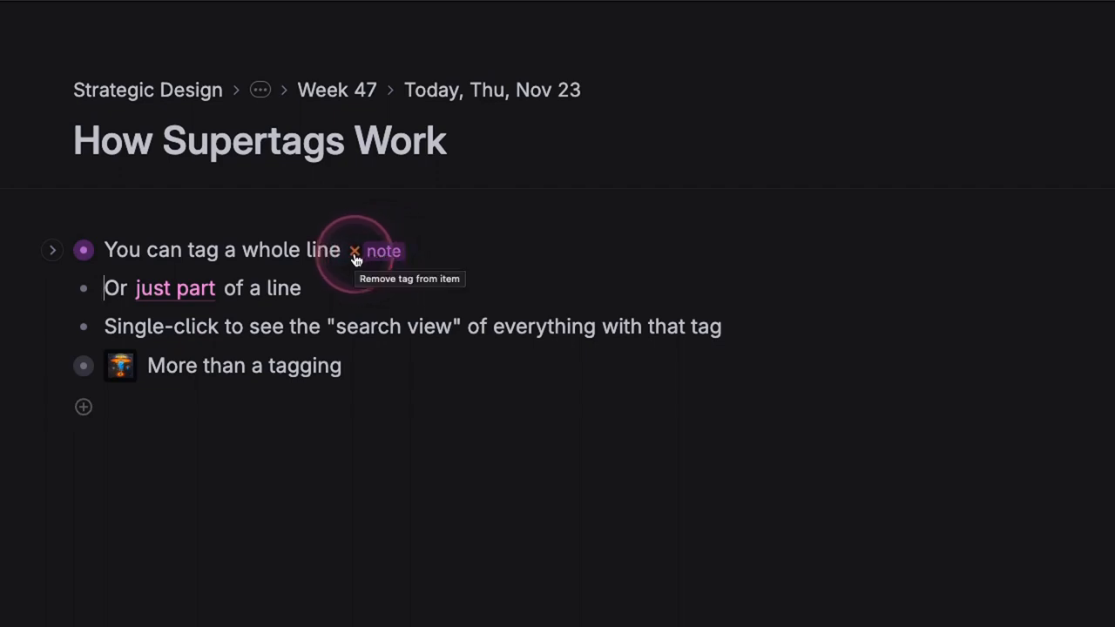
pyautogui.click(355, 253)
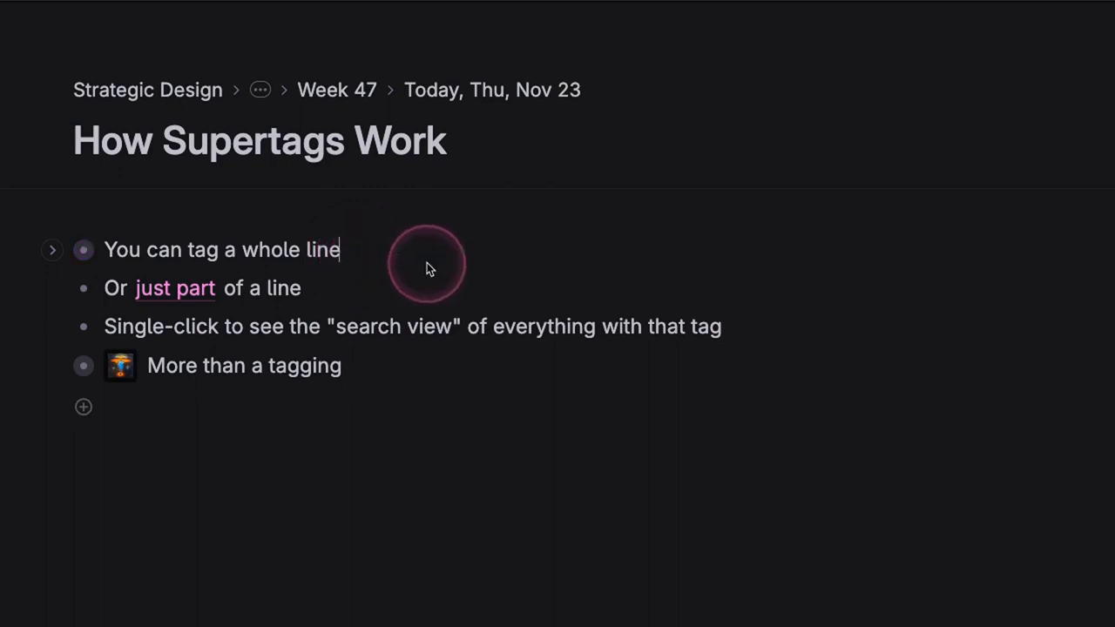
# Expand the first line and create and apply the tag "newly-created-tag" to its child "You can create new tags this way"
pyautogui.press('super+Down')
pyautogui.click(525, 291)
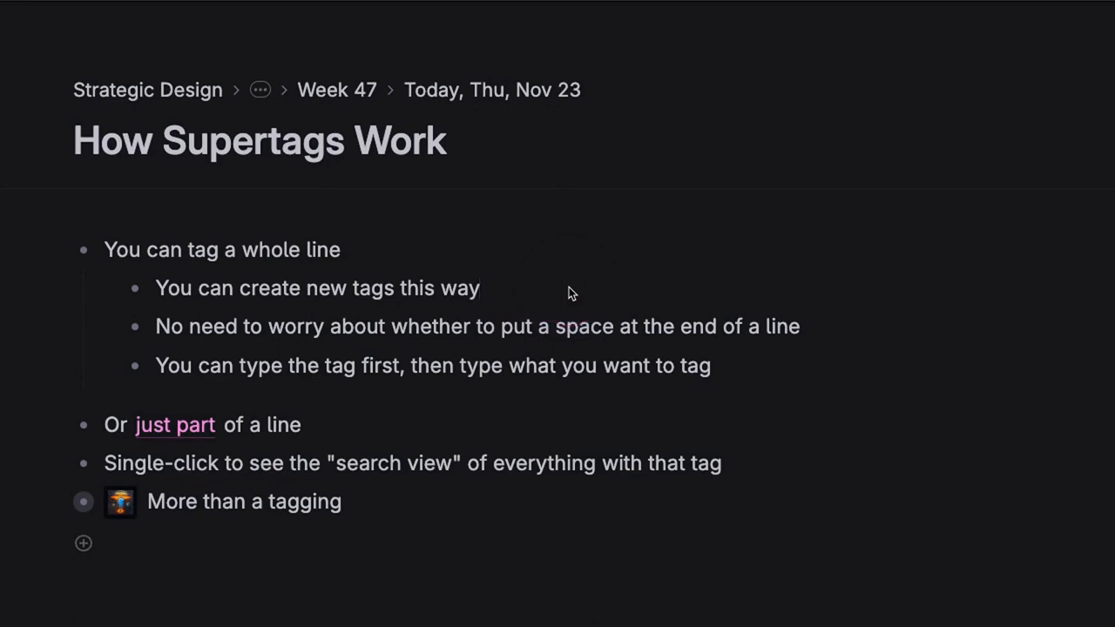
pyautogui.write('#newly')
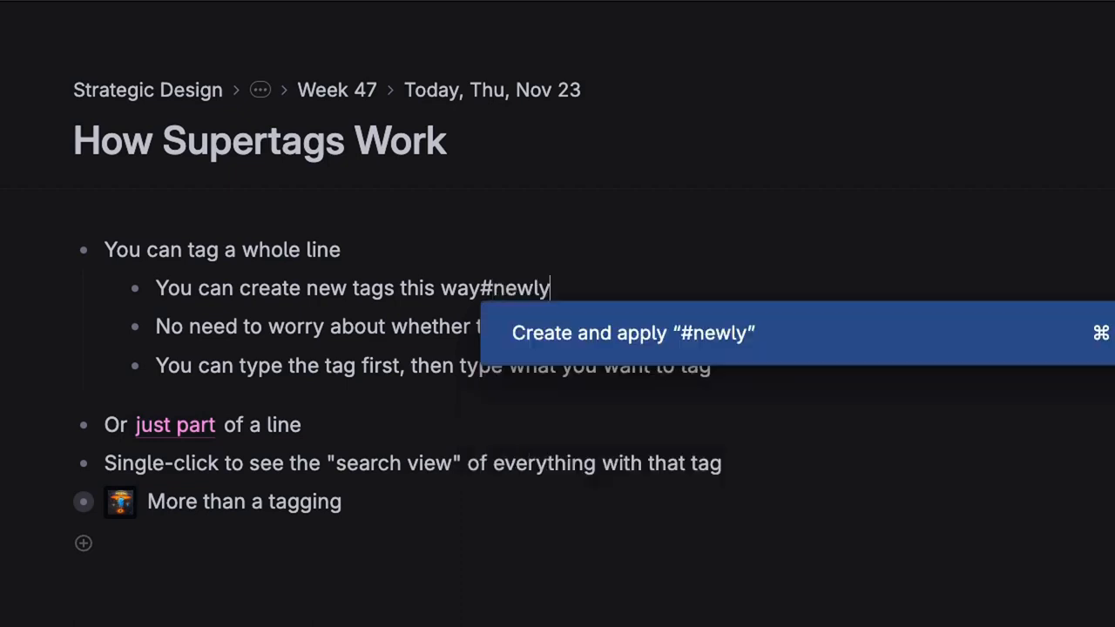
pyautogui.write('-created-tag')
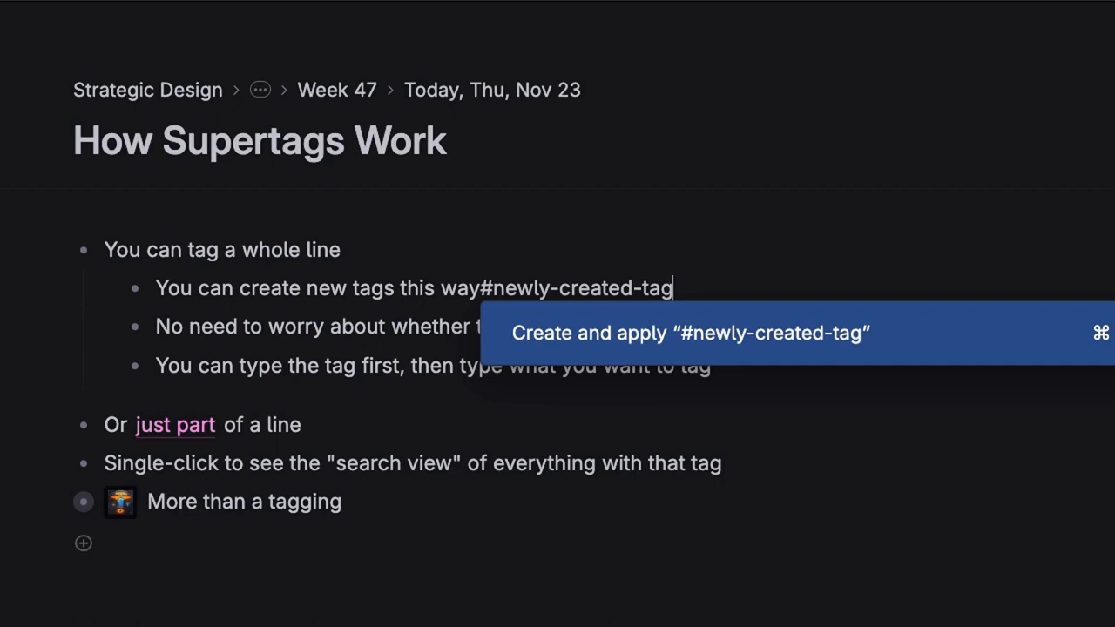
pyautogui.press('Return')
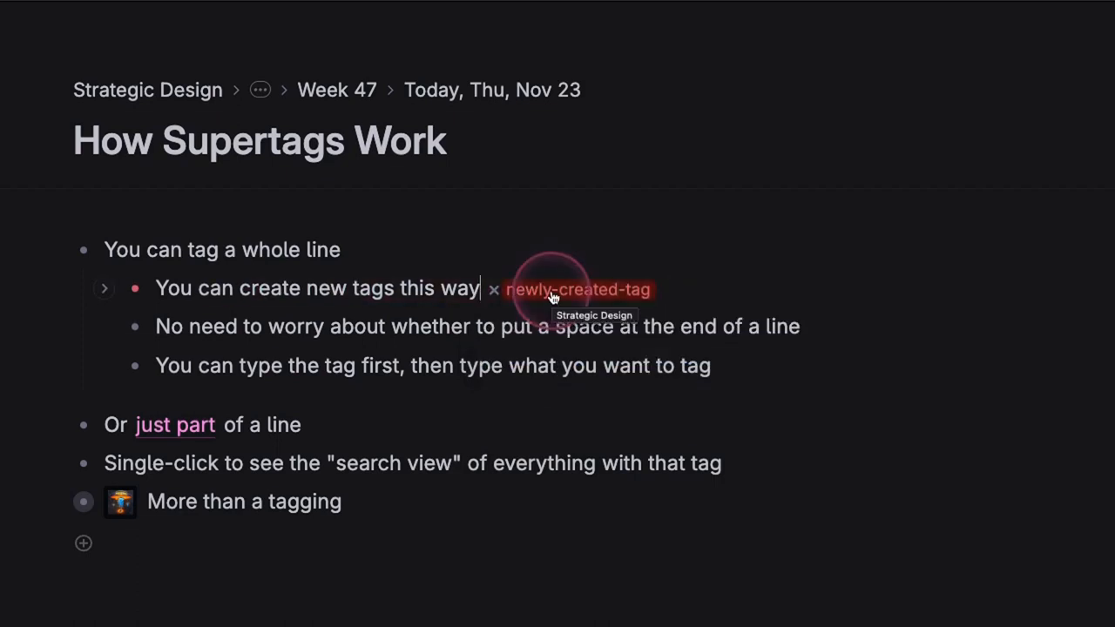
# Open the "You can create new tags this way" node and go back to the outline
pyautogui.click(135, 292)
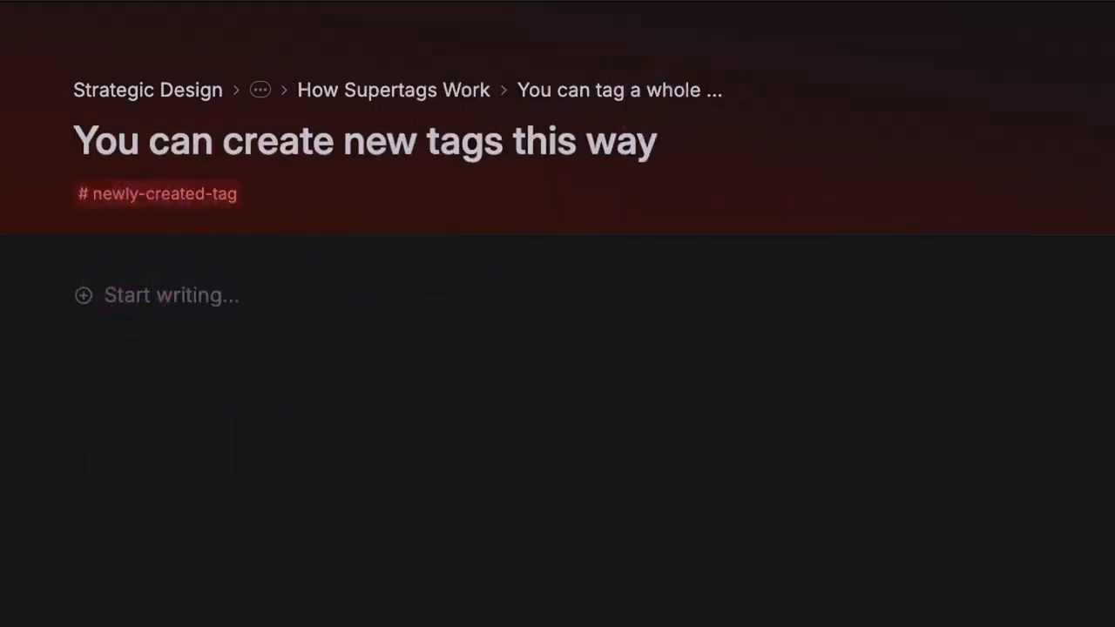
pyautogui.press('super+[')
# Tag the line "No need to worry about whether to put a space at the end of a line" with test-tag
pyautogui.click(849, 328)
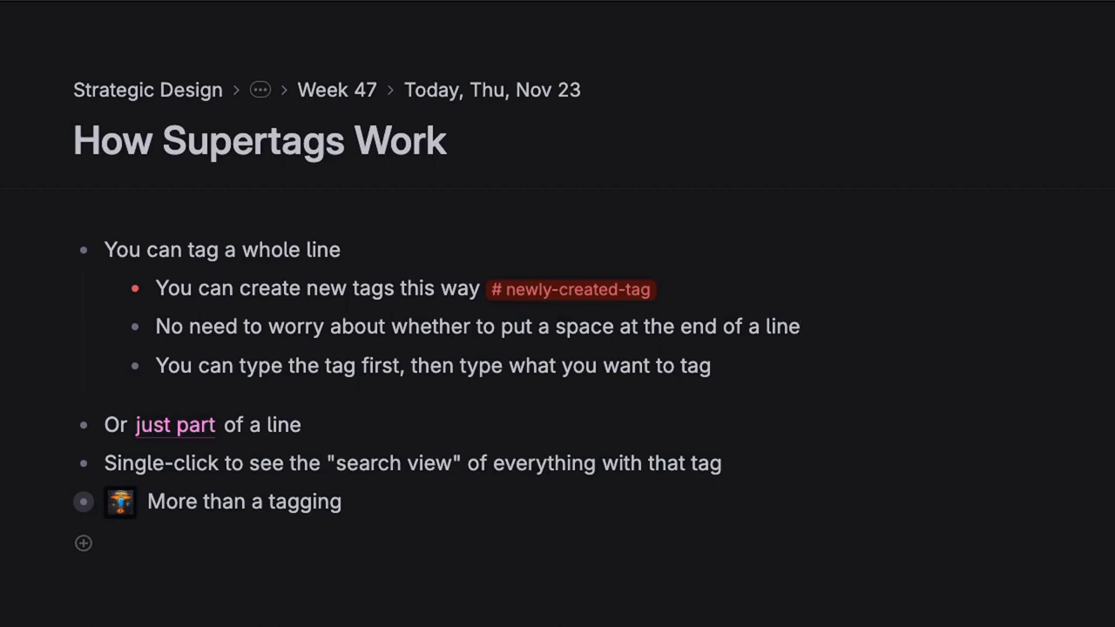
pyautogui.write('#')
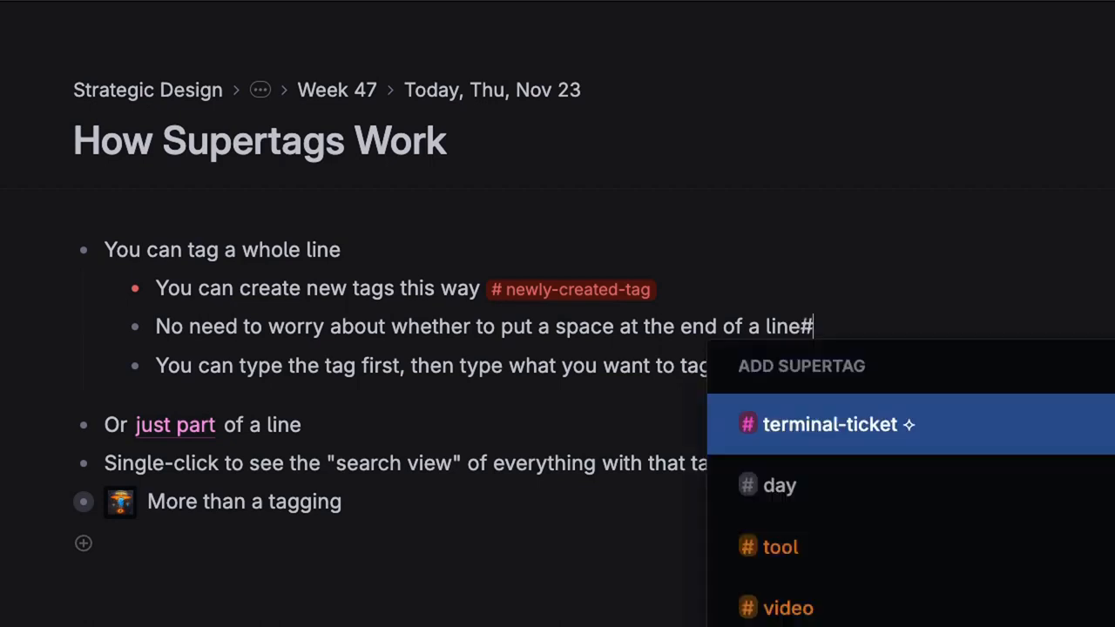
pyautogui.write('test')
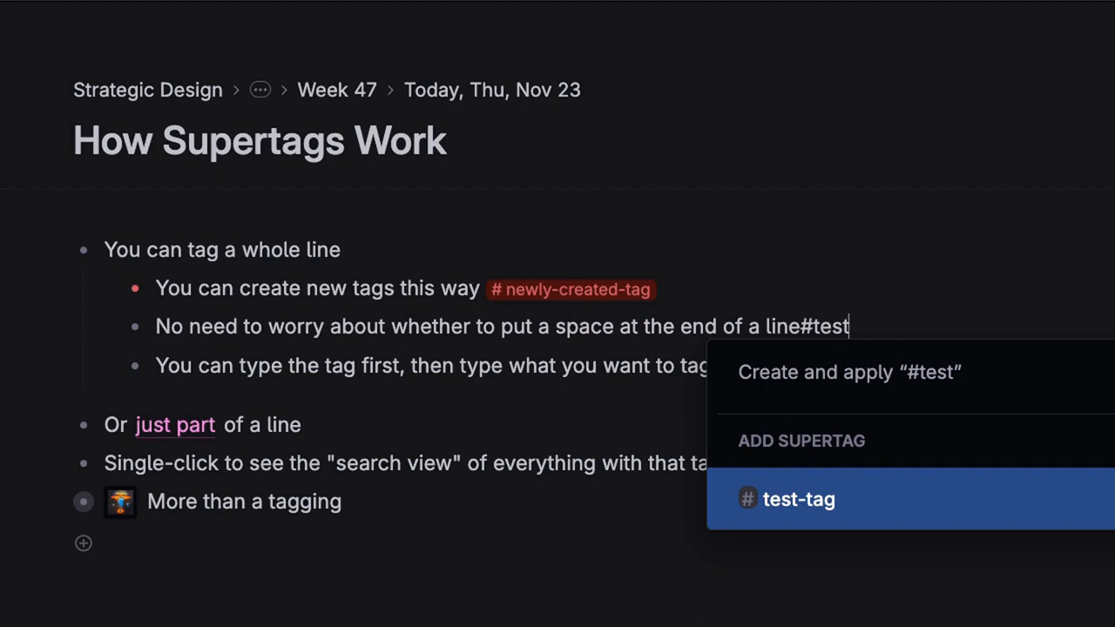
pyautogui.press('Return')
# Add an indented child under "You can type the tag first…" and apply the #idea tag to it first
pyautogui.click(833, 292)
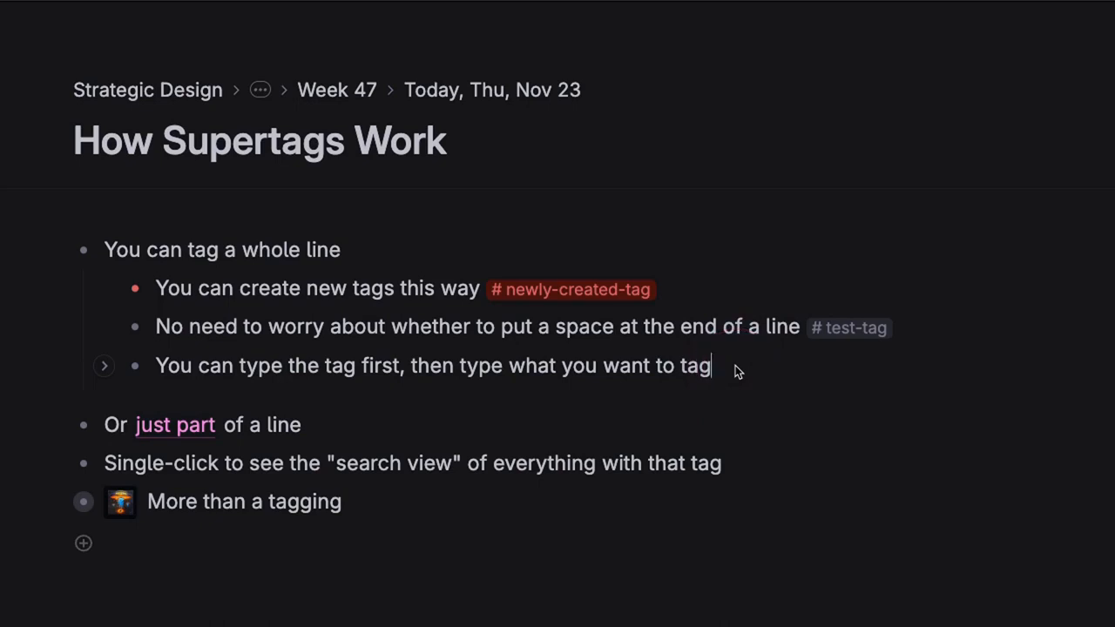
pyautogui.press('Return')
pyautogui.press('Tab')
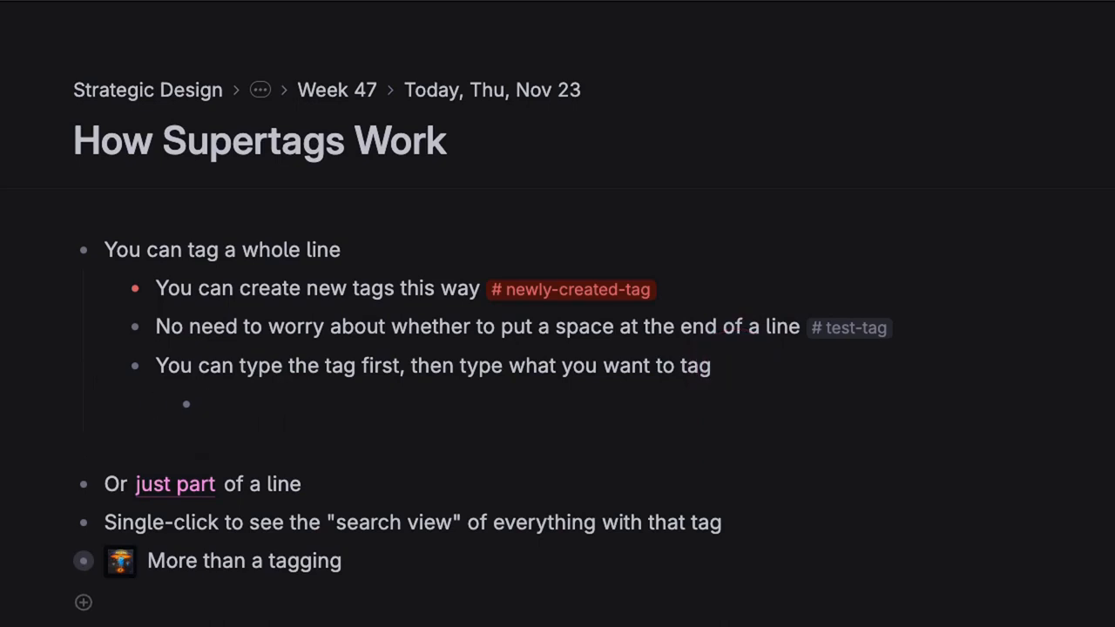
pyautogui.write('#idea')
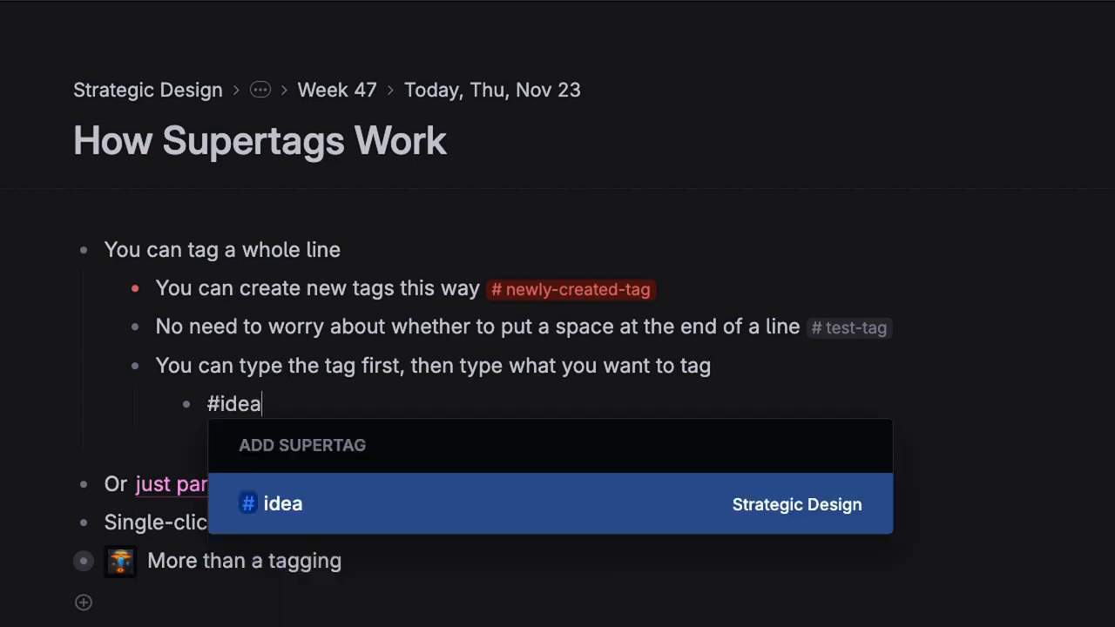
pyautogui.press('Return')
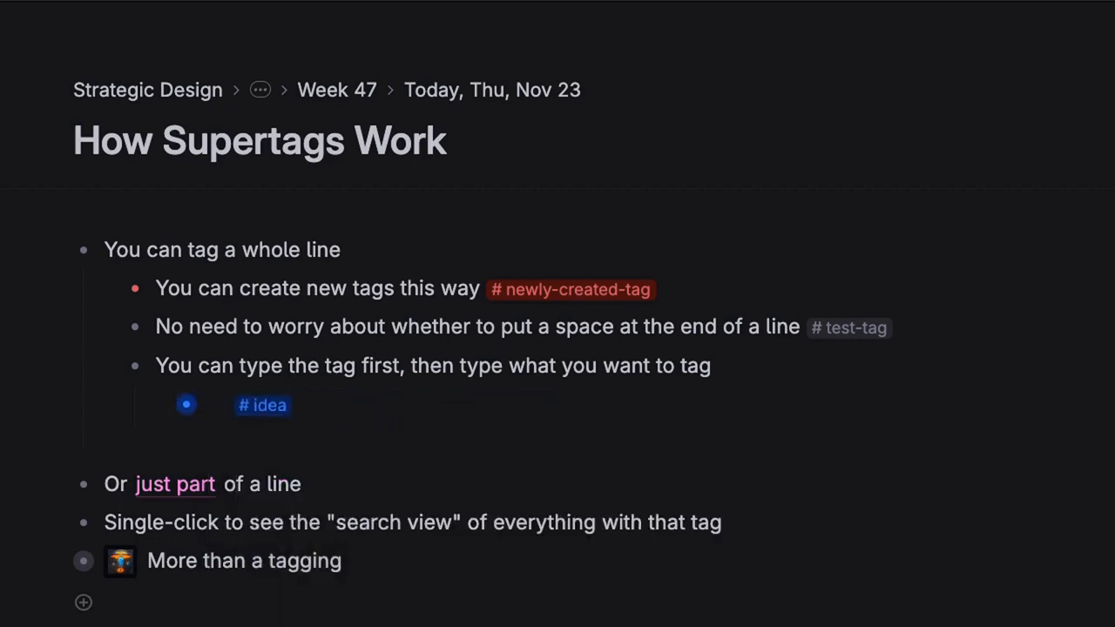
# Write "This is the expression of the idea" in the #idea-tagged node
pyautogui.write('This is the expression of the idea')
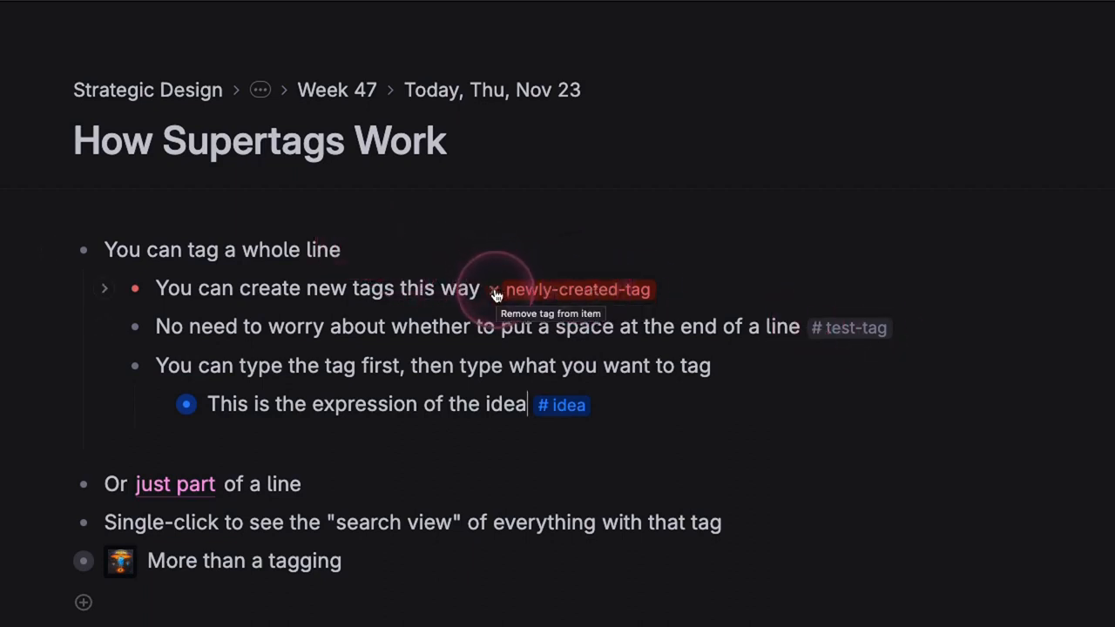
# Open the #idea supertag page and add a search view listing all #idea nodes
pyautogui.click(575, 413)
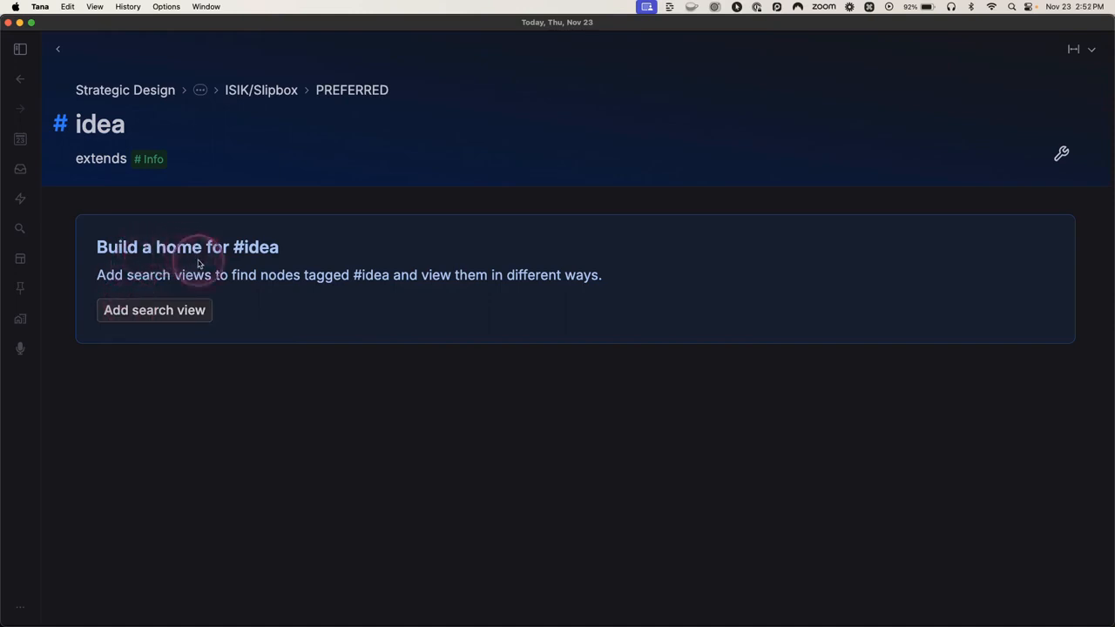
pyautogui.click(168, 315)
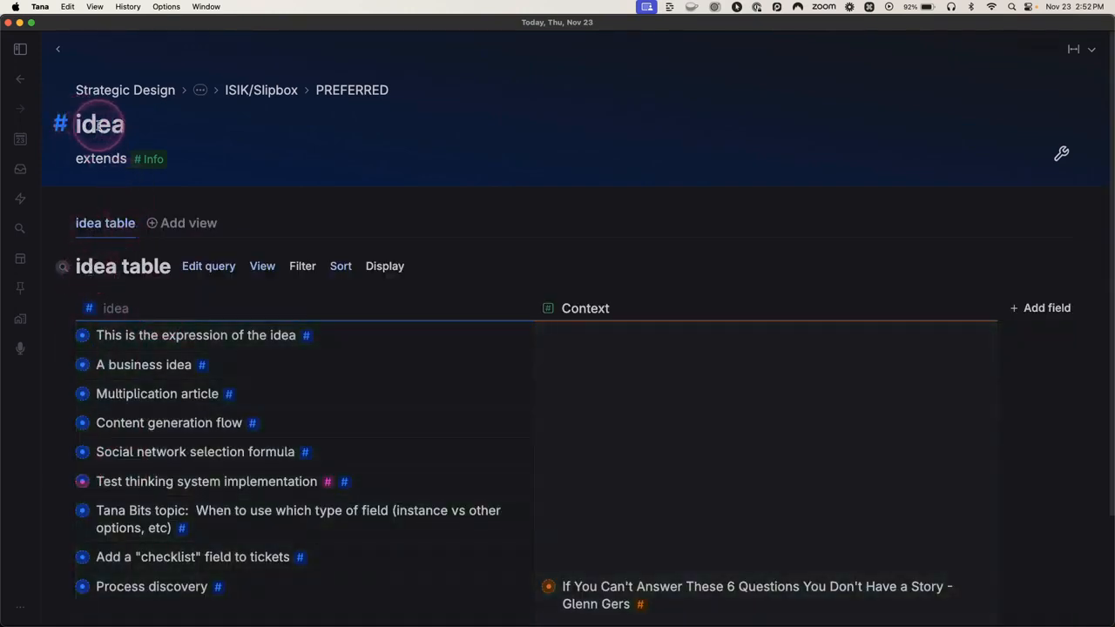
pyautogui.scroll(-3, 186, 326)
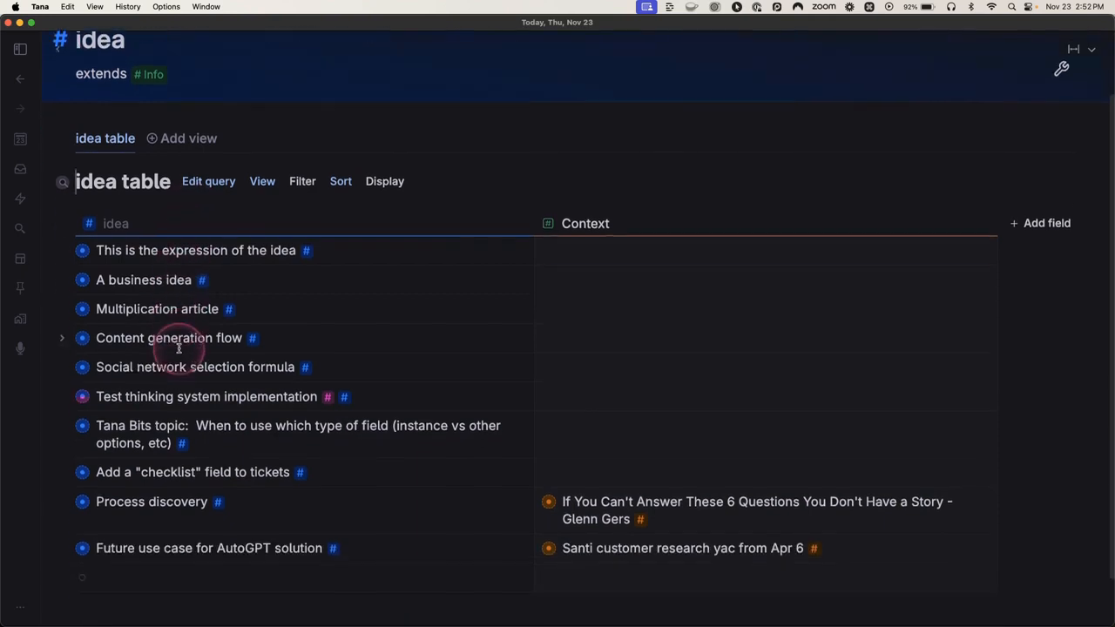
pyautogui.scroll(3, 179, 366)
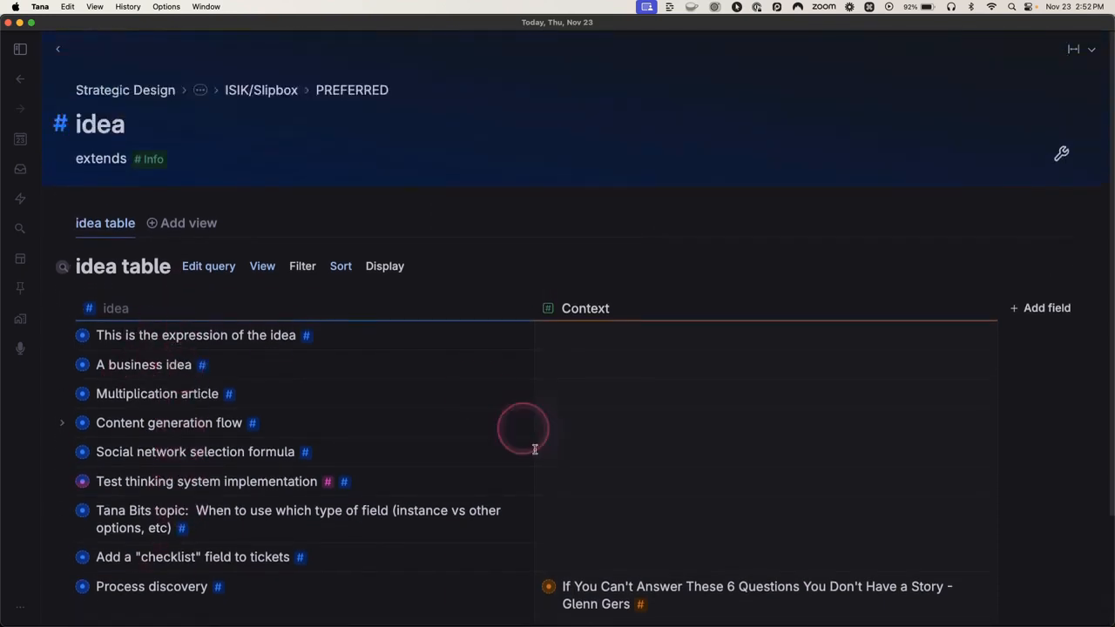